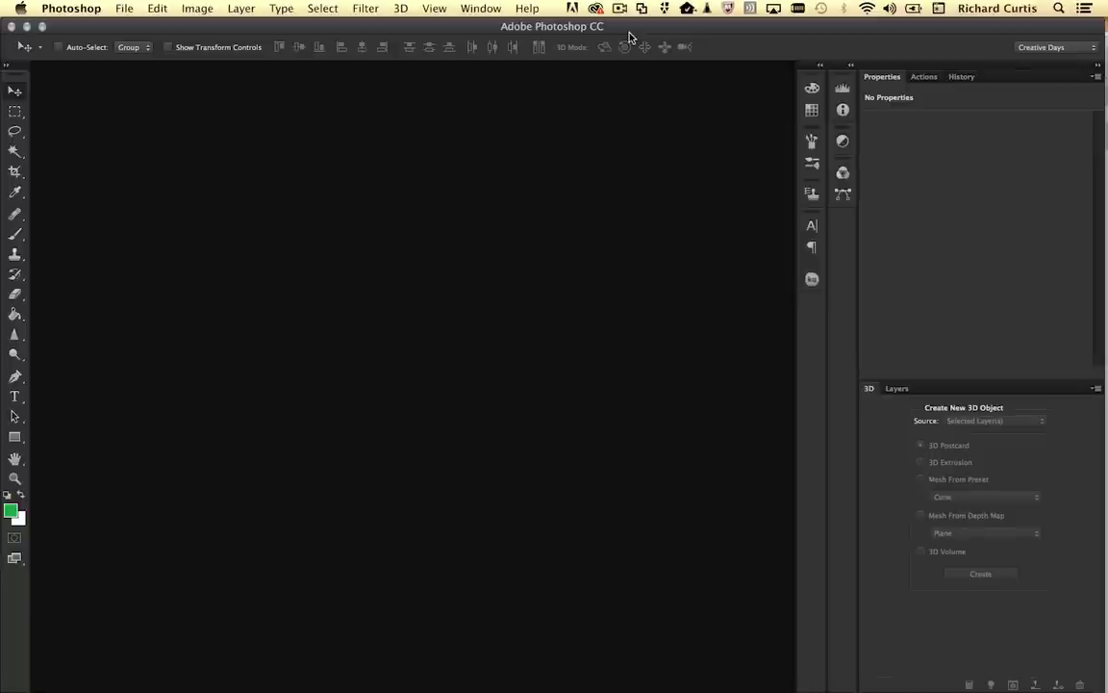
# Bring up the File > Open browser to load the Roger_NewPose_rep.stl alien model
pyautogui.click(121, 8)
pyautogui.click(142, 42)
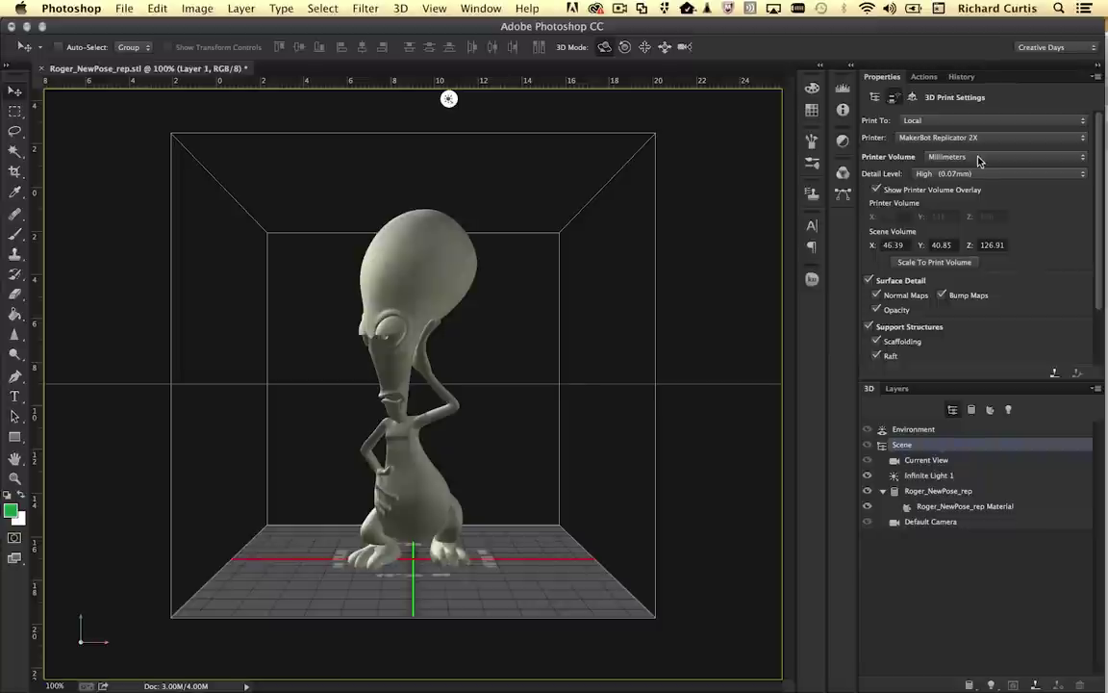
# Scale the alien to the print volume (54.82 × 48.28 × 150) and start its 3D print preview
pyautogui.click(926, 264)
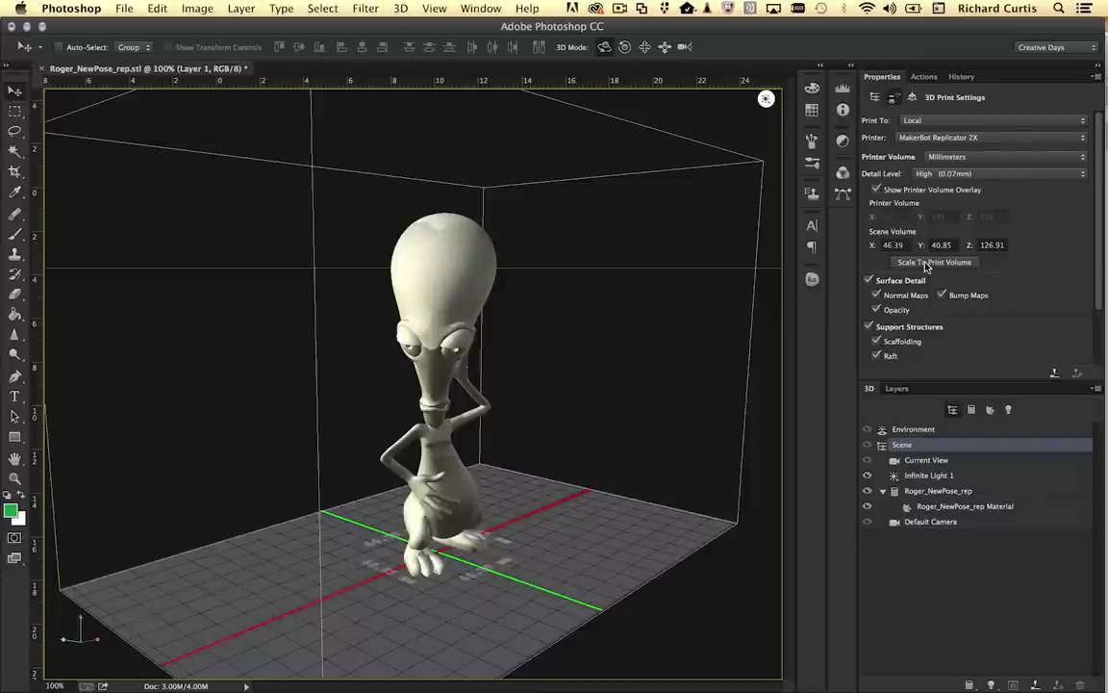
pyautogui.click(926, 264)
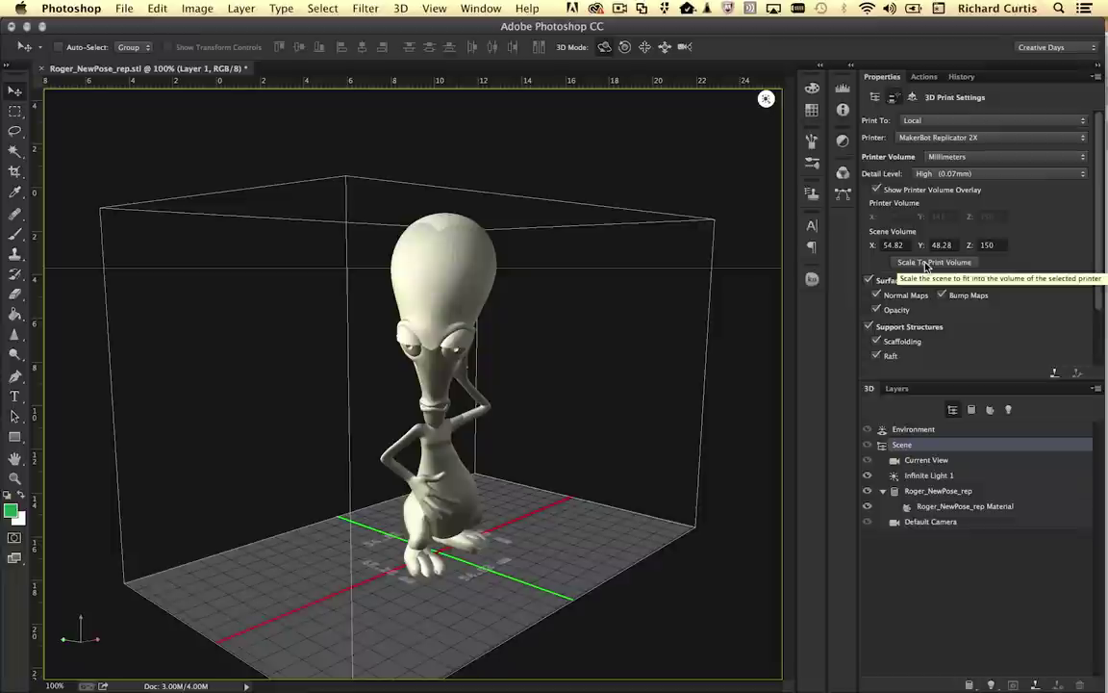
pyautogui.scroll(-2, 1020, 317)
pyautogui.click(1057, 373)
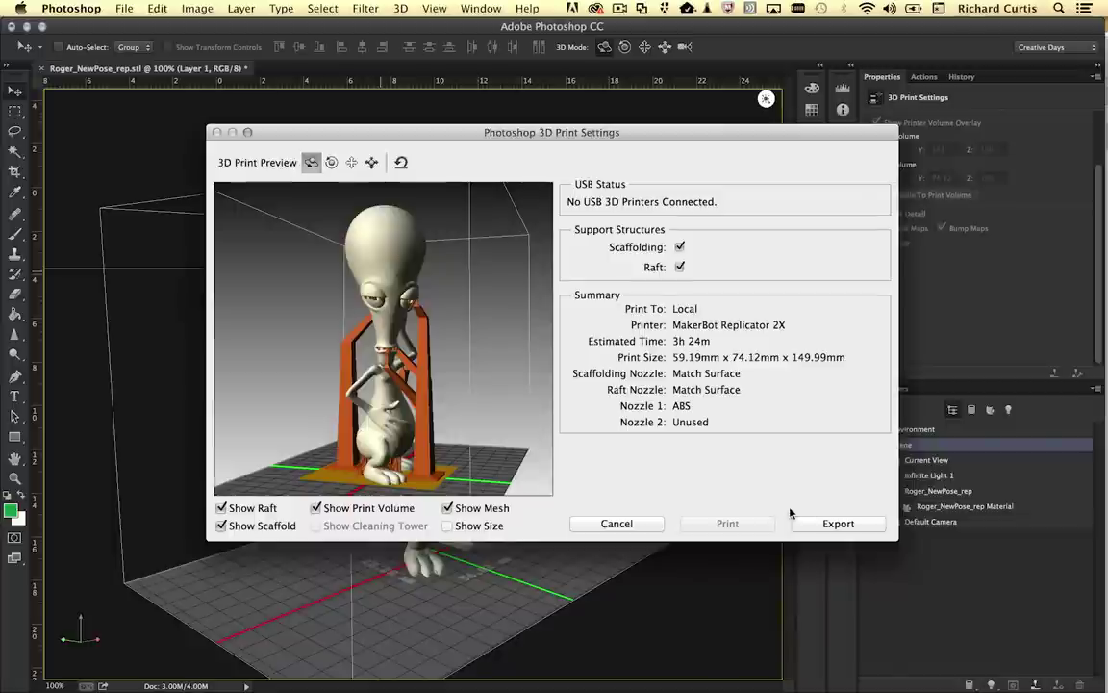
# Cancel the scaffolding and raft print preview, then close the alien document
pyautogui.click(610, 525)
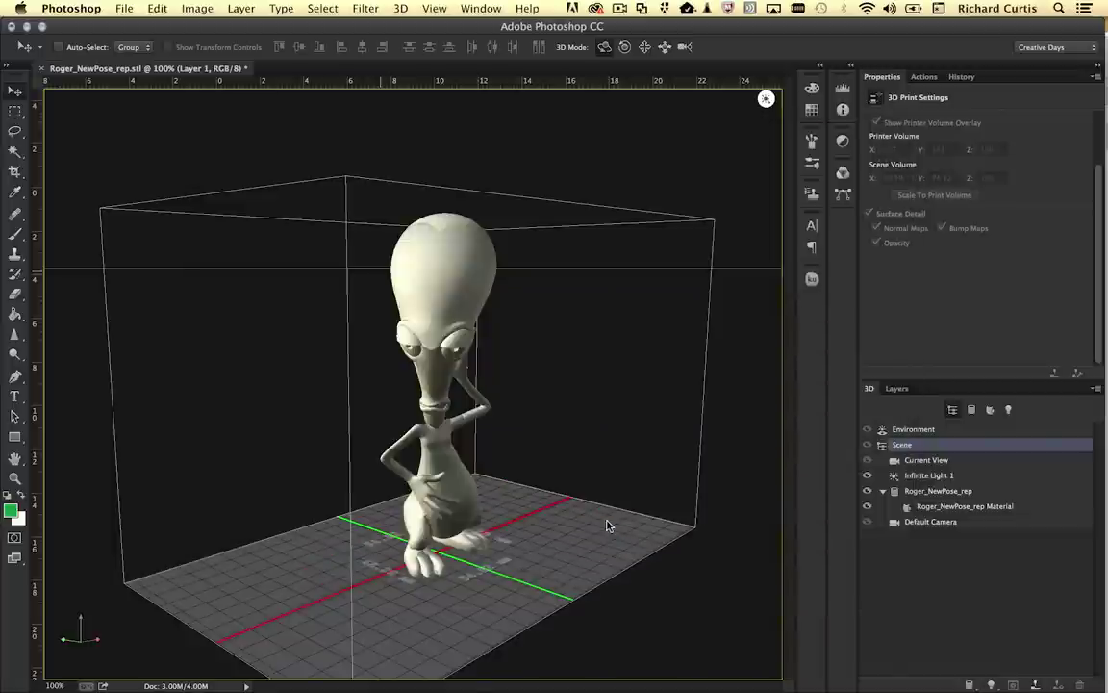
pyautogui.click(42, 68)
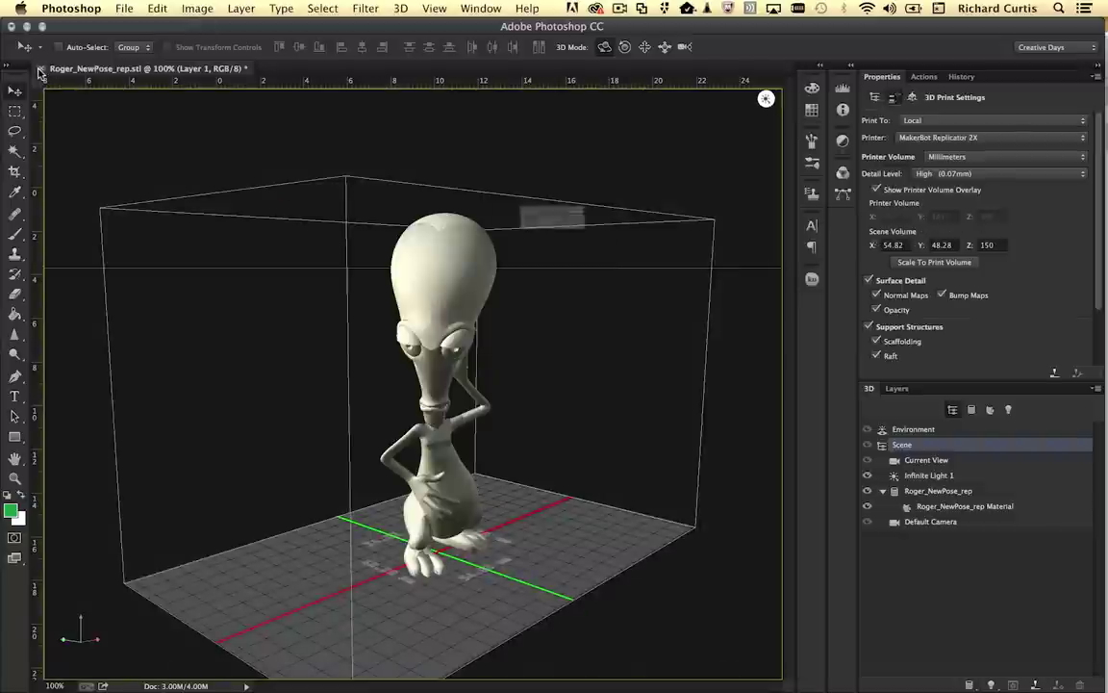
# Discard the alien document's changes and search Thingiverse for 'gnome'
pyautogui.click(500, 256)
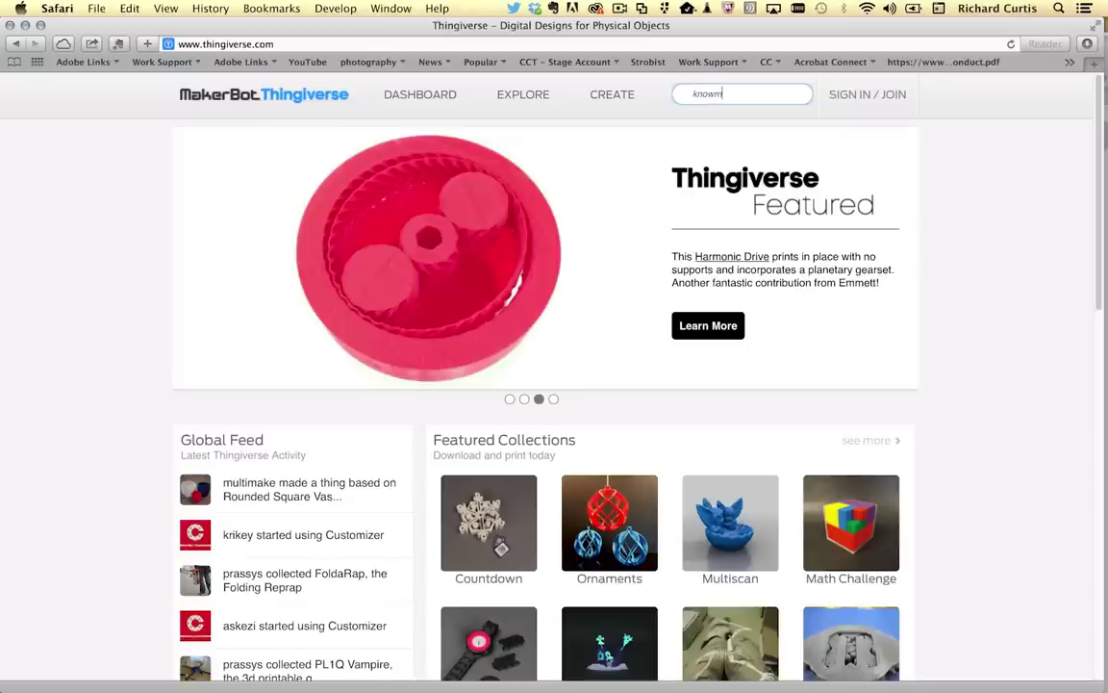
pyautogui.press('Return')
pyautogui.click(741, 93)
pyautogui.write('gnome')
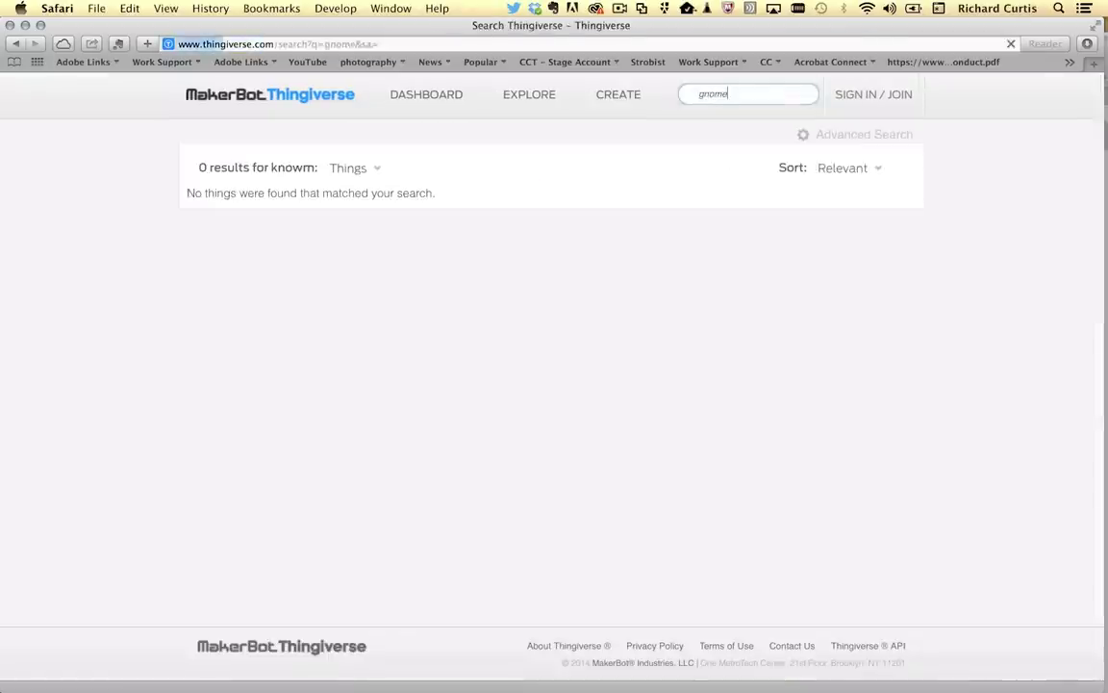
pyautogui.press('Return')
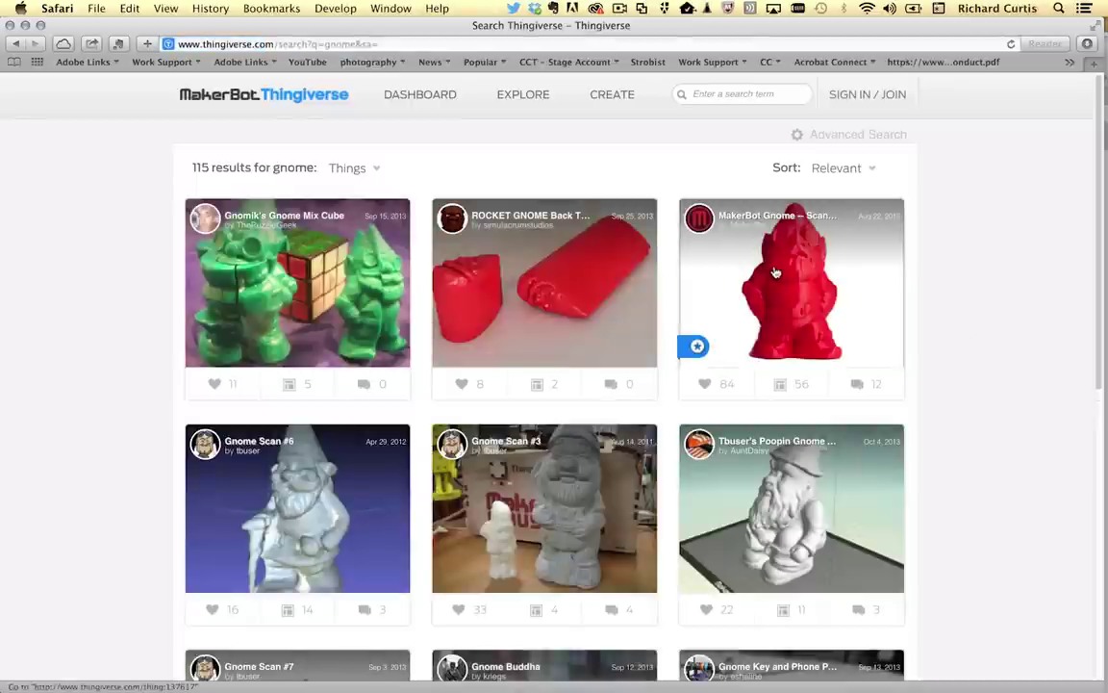
# Download GnomeScan.stl from the MakerBot Gnome page's Thing Files
pyautogui.click(775, 273)
pyautogui.click(766, 416)
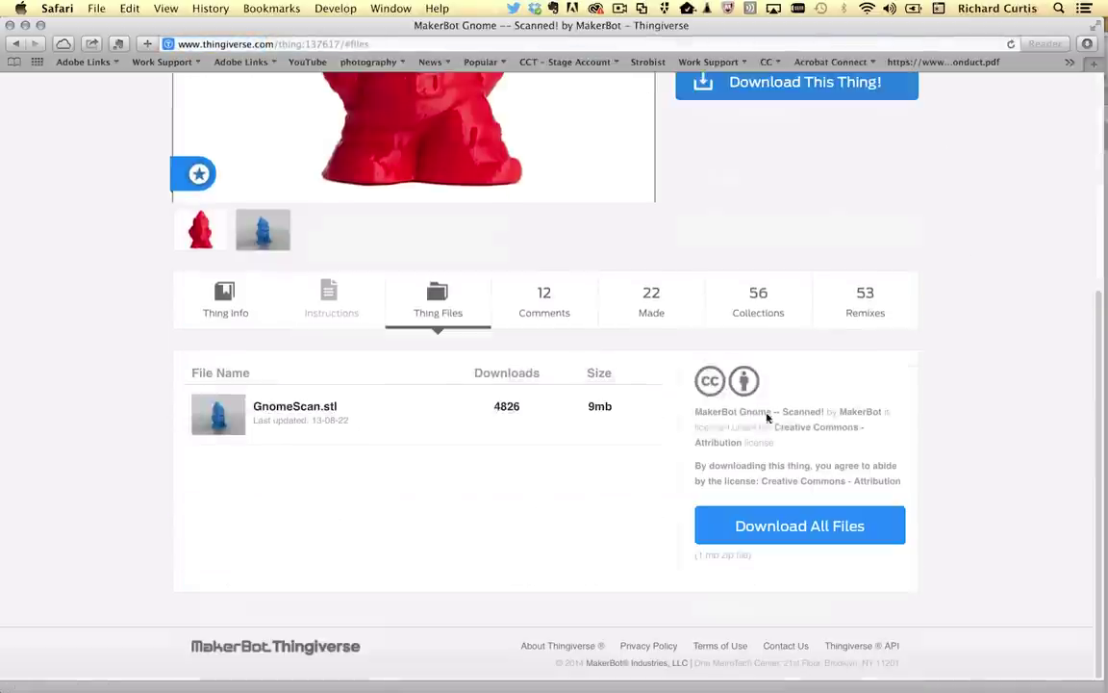
pyautogui.click(299, 408)
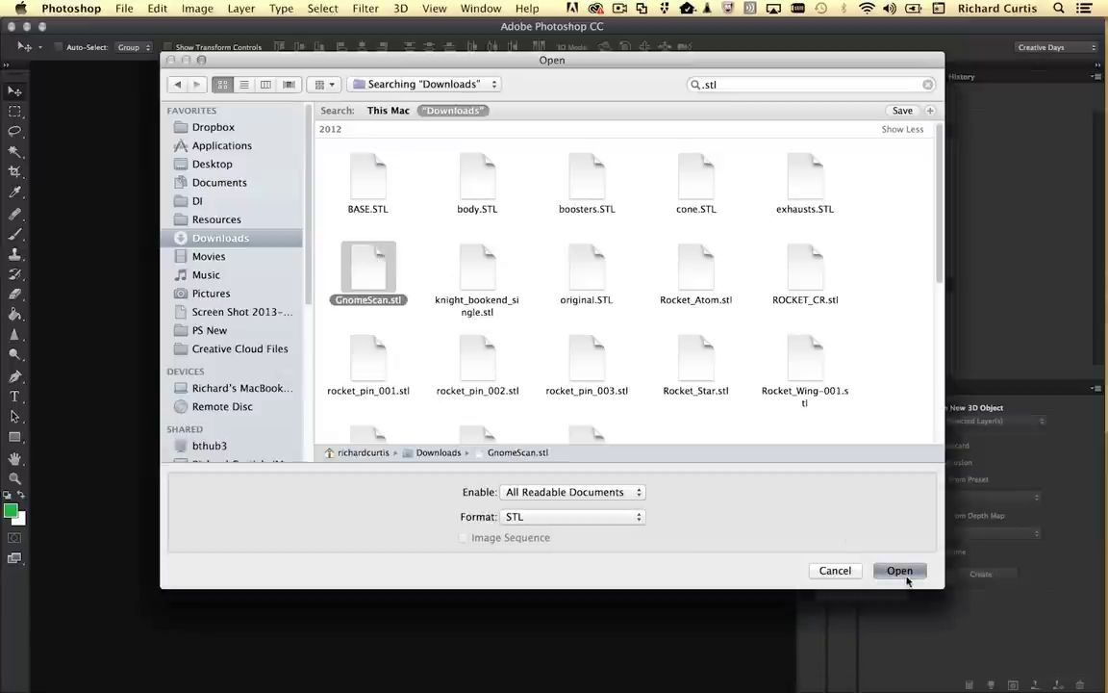
# Open the downloaded GnomeScan.stl and accept the New dialog's 3D scene size
pyautogui.click(902, 573)
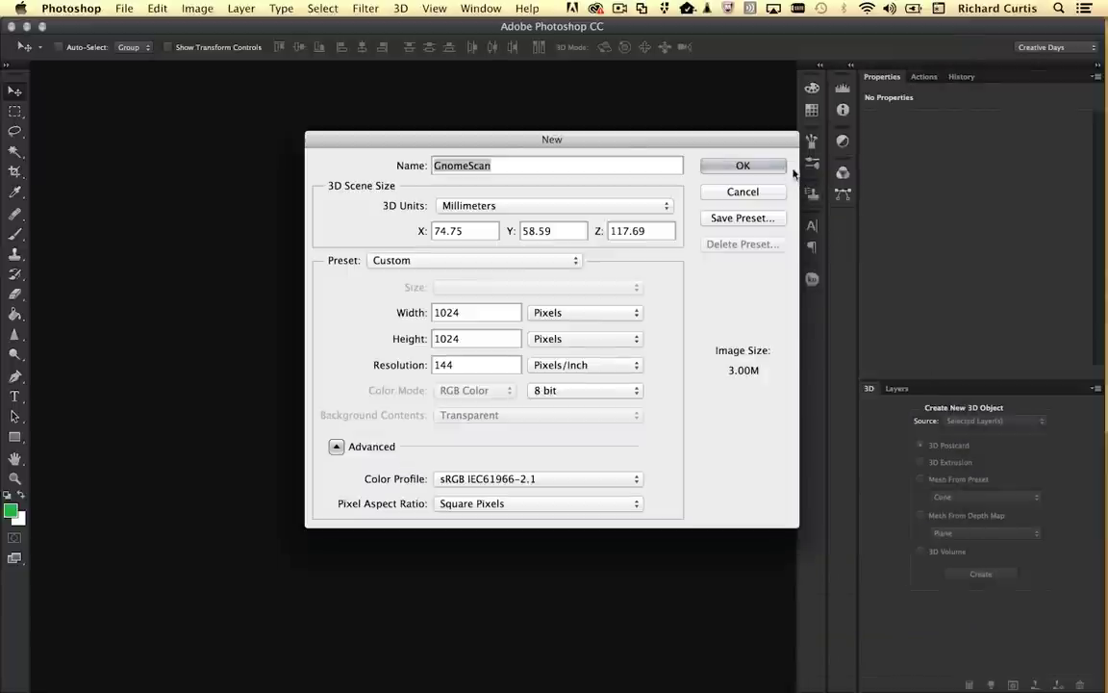
pyautogui.click(767, 168)
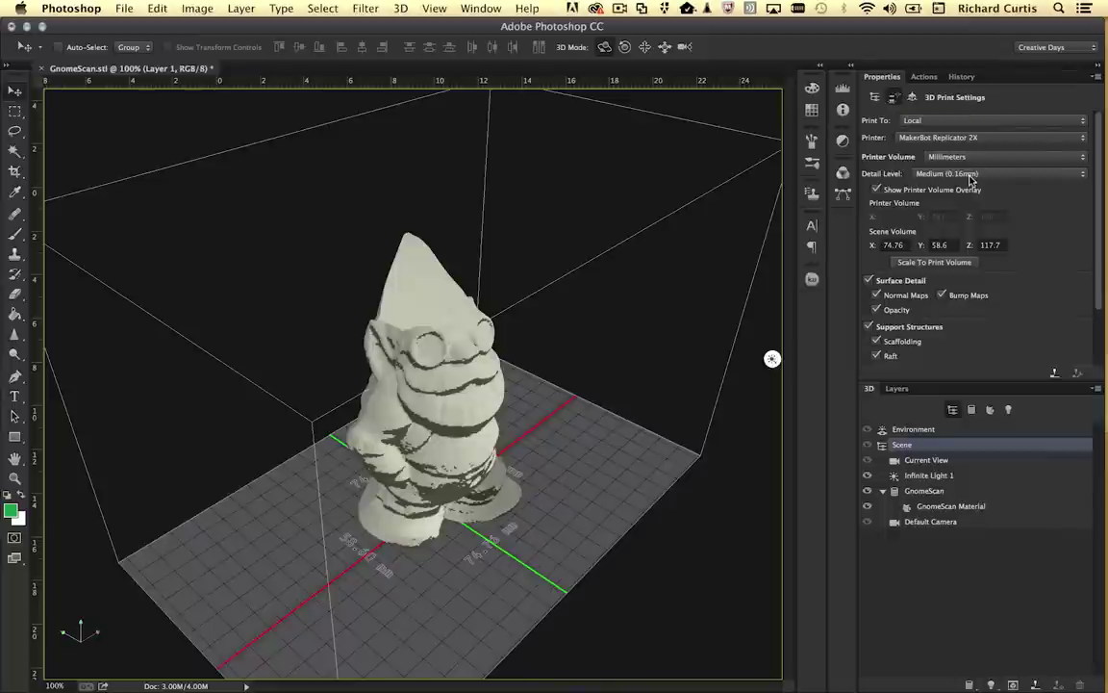
# Set detail to 0.20mm, scale the gnome to the print volume, and preview its supports
pyautogui.click(970, 174)
pyautogui.click(938, 181)
pyautogui.click(930, 262)
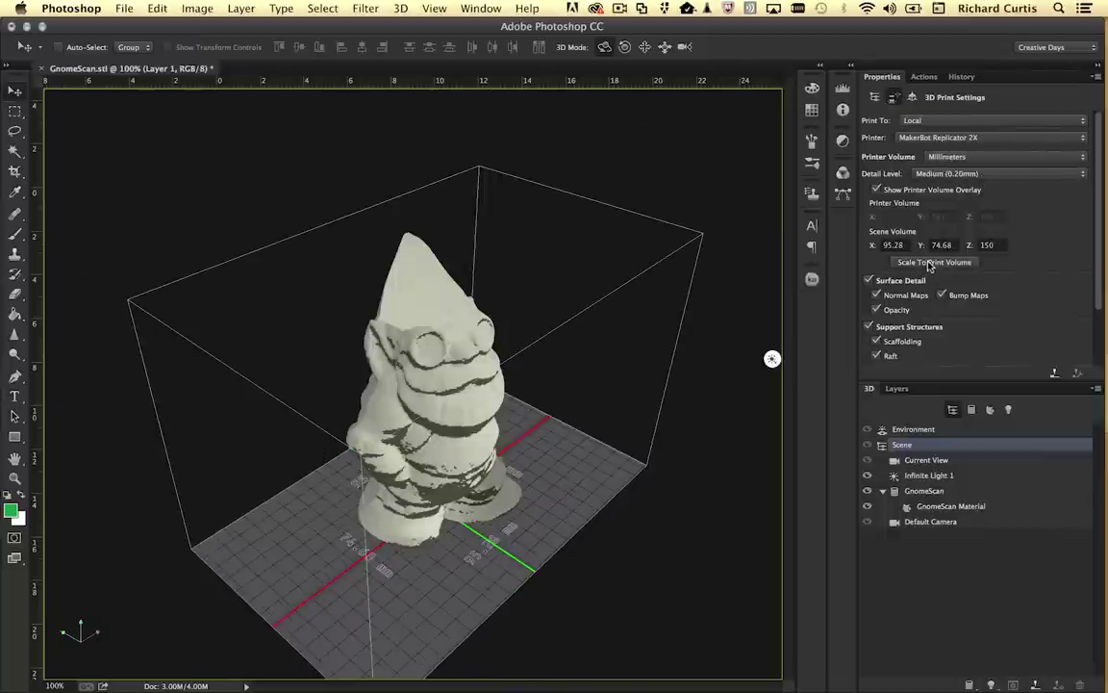
pyautogui.scroll(-3, 930, 266)
pyautogui.click(1055, 373)
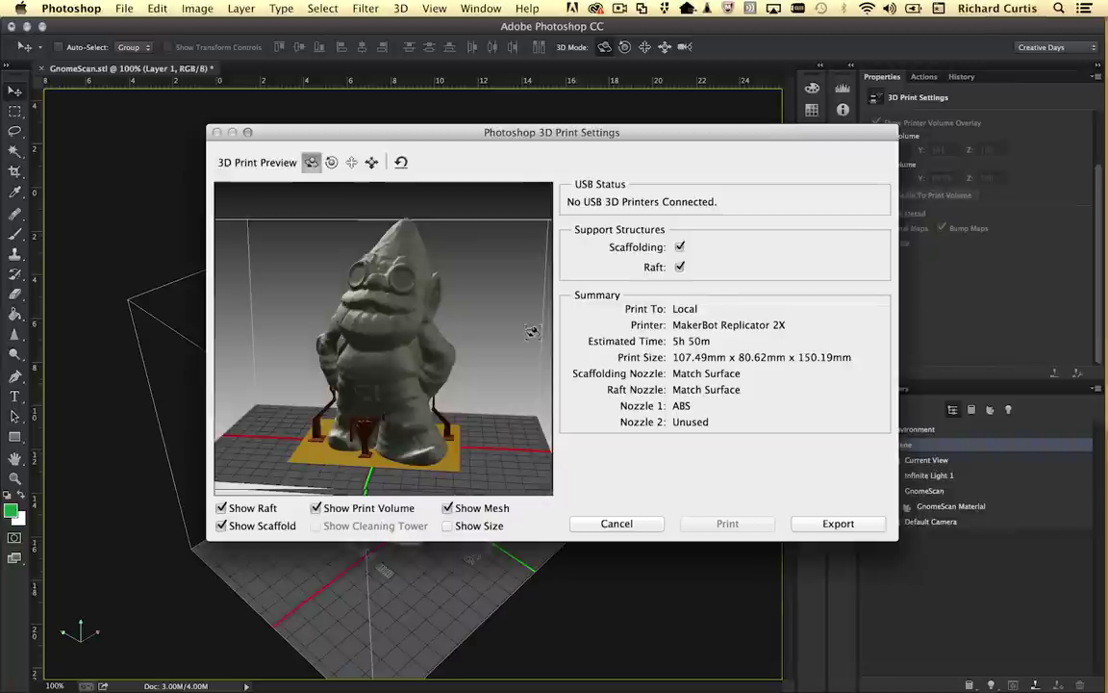
pyautogui.moveTo(287, 256); pyautogui.dragTo(352, 291)
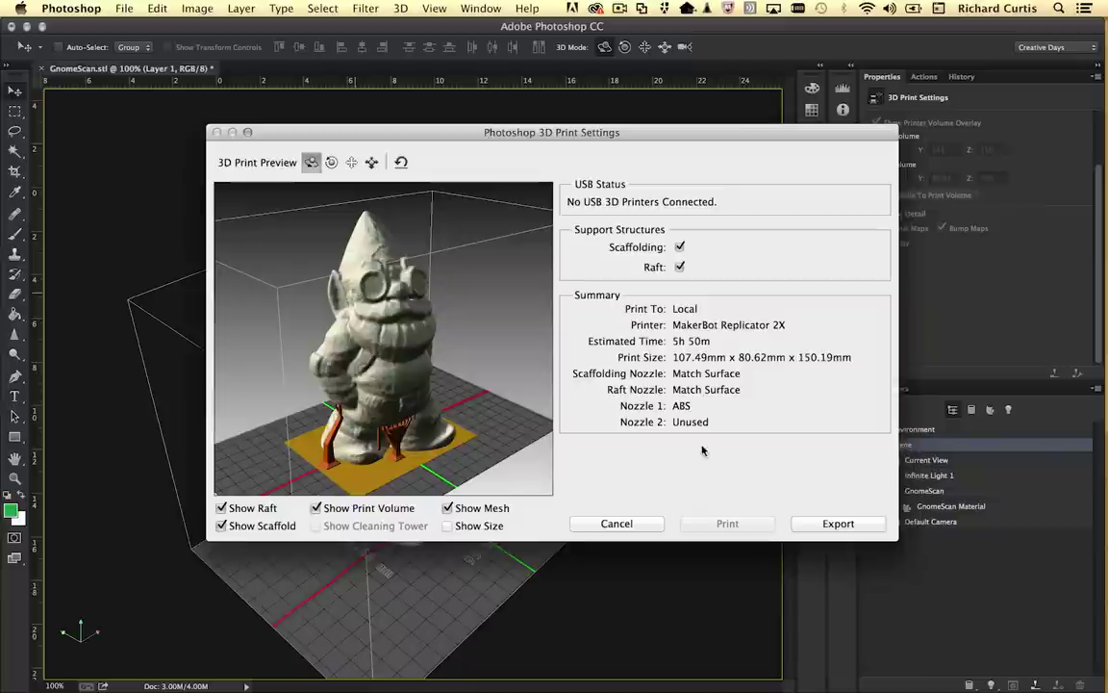
# Cancel the gnome preview, open 3D_Rocket.psd from 3D_Printing, and show its 3D Print Settings
pyautogui.click(614, 524)
pyautogui.press('super+o')
pyautogui.doubleClick(371, 139)
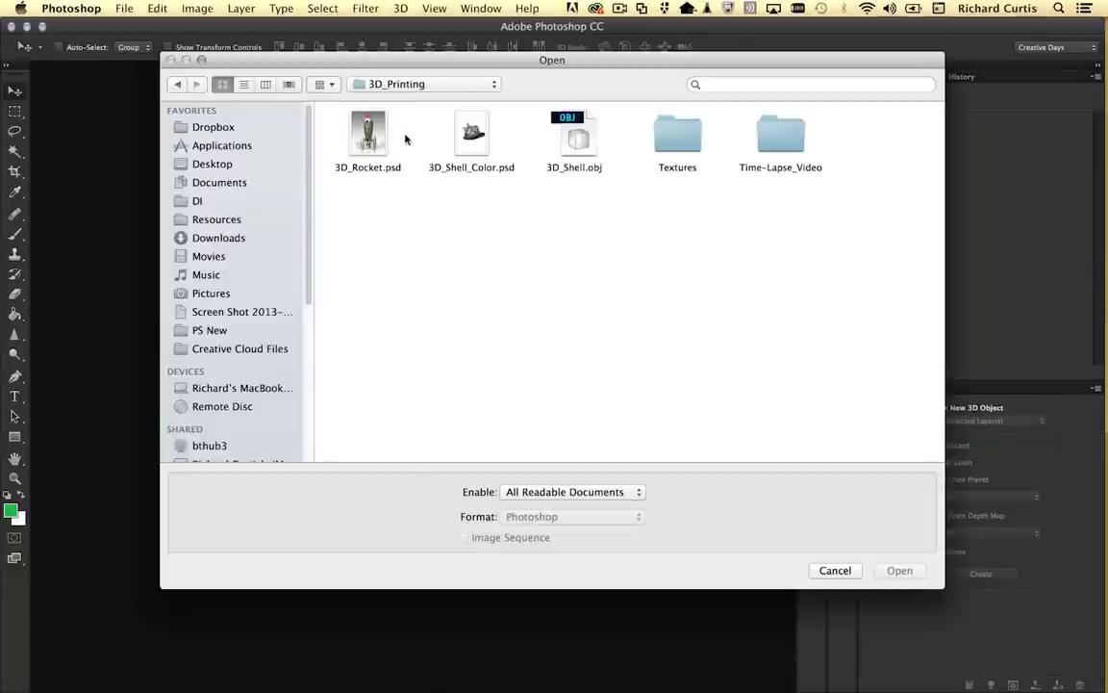
pyautogui.click(368, 136)
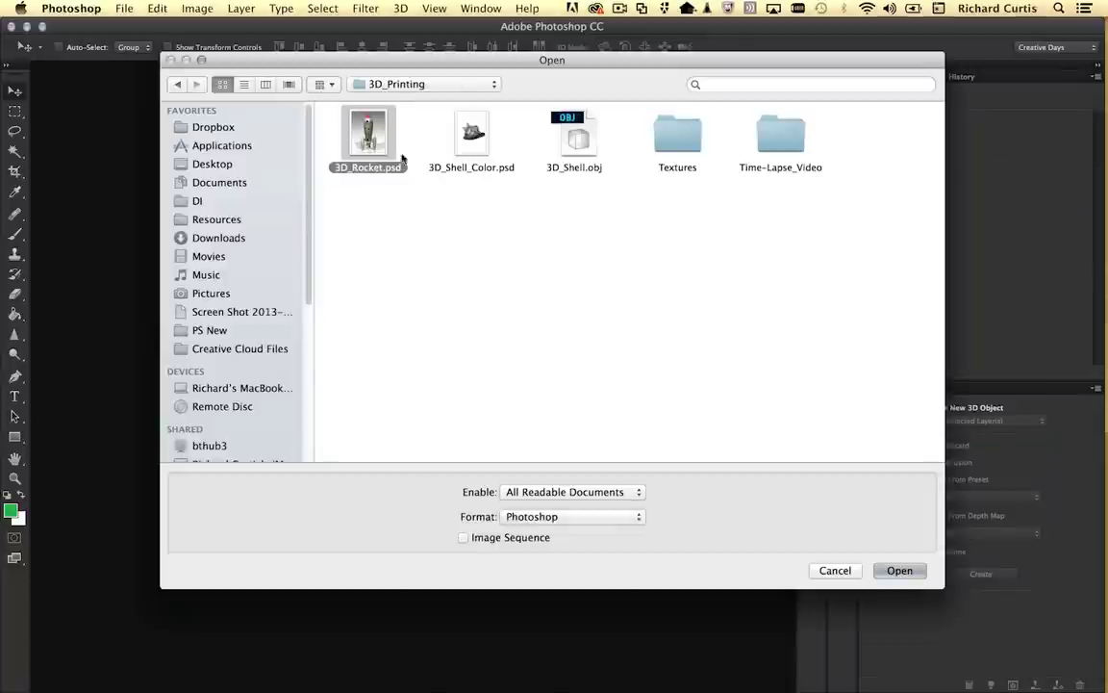
pyautogui.click(899, 571)
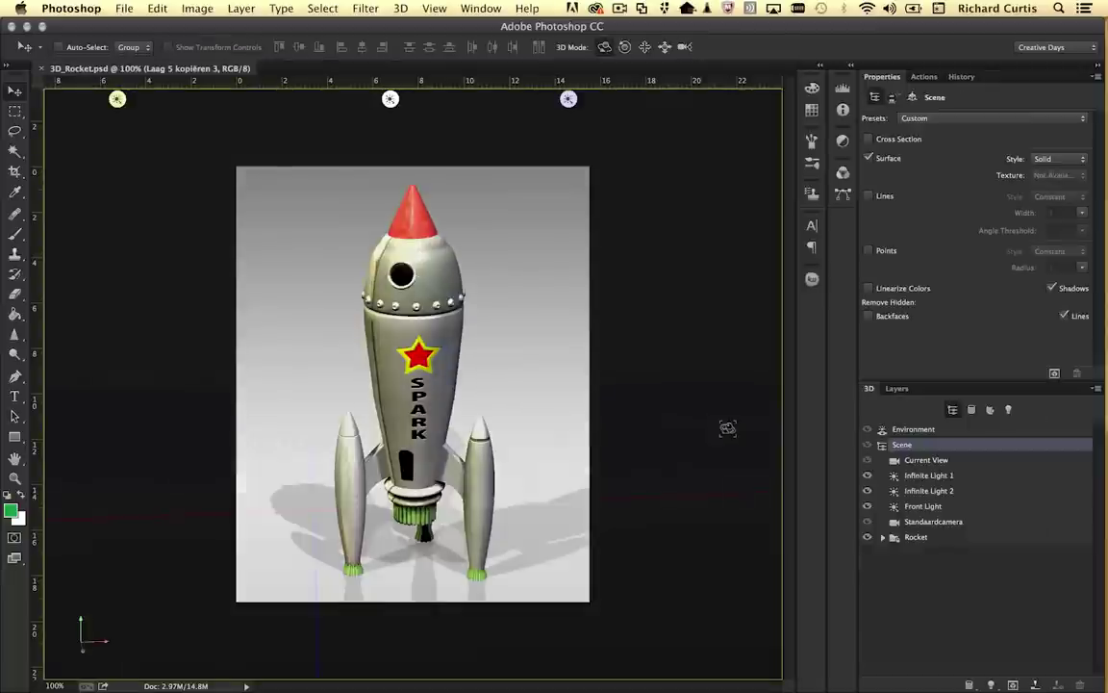
pyautogui.click(895, 100)
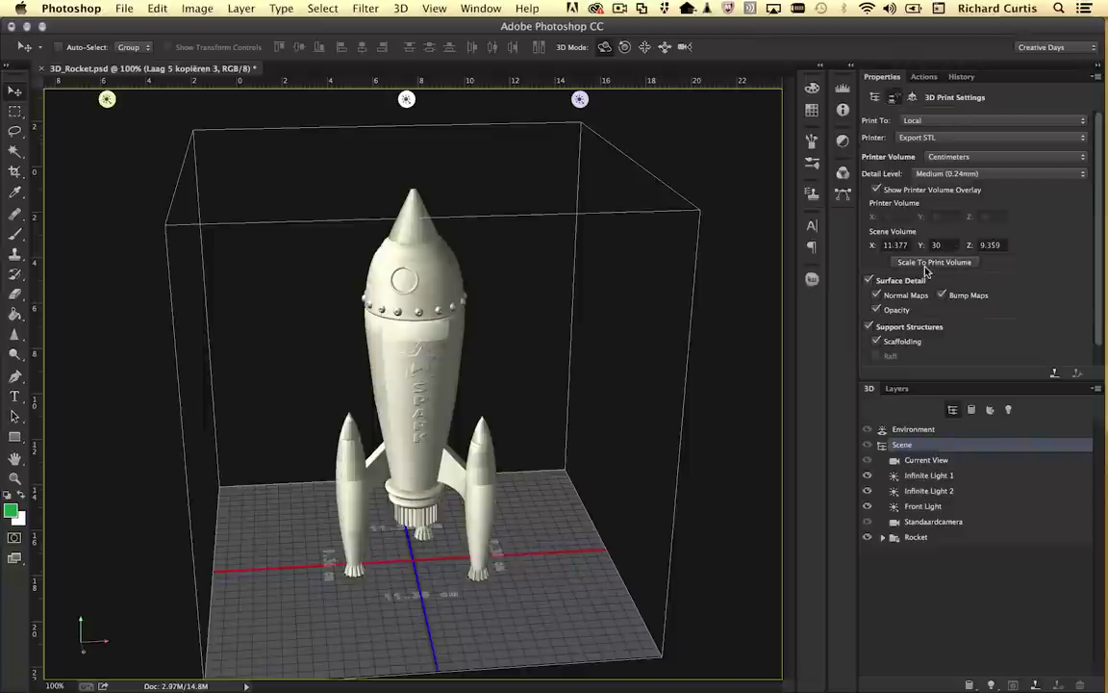
# Generate the rocket's print preview with scaffolding at 11.37 × 28.48 × 9.36 cm
pyautogui.click(1054, 372)
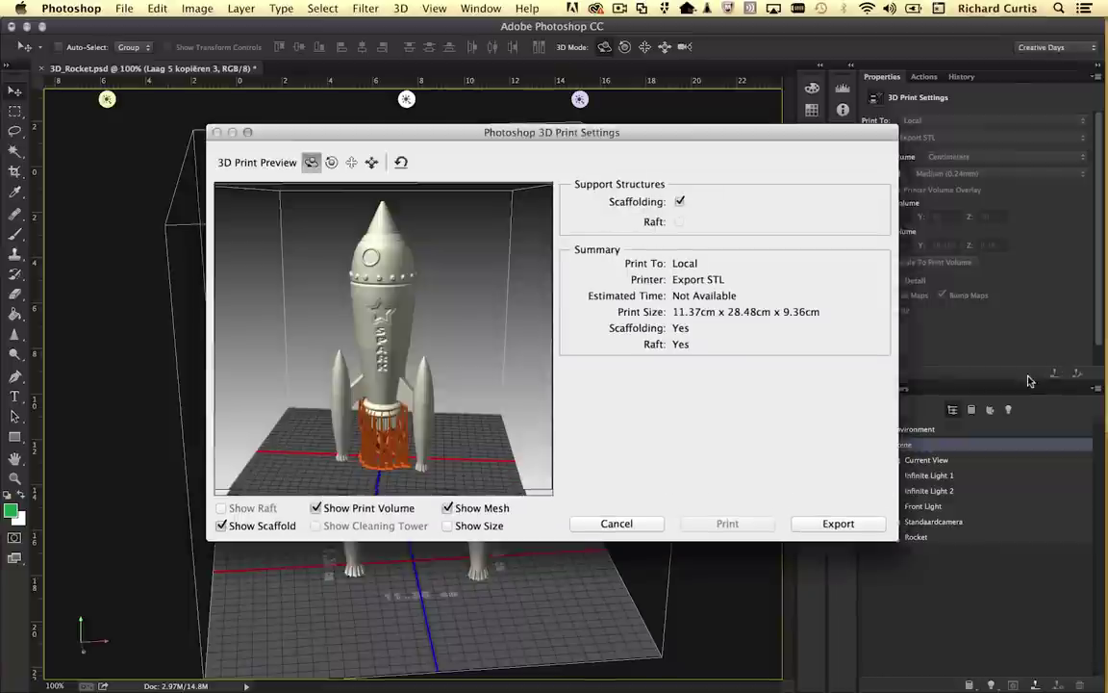
# Orbit, pan and dolly the preview to inspect the rocket's scaffolding, then cancel it
pyautogui.moveTo(292, 314); pyautogui.dragTo(332, 303)
pyautogui.click(371, 162)
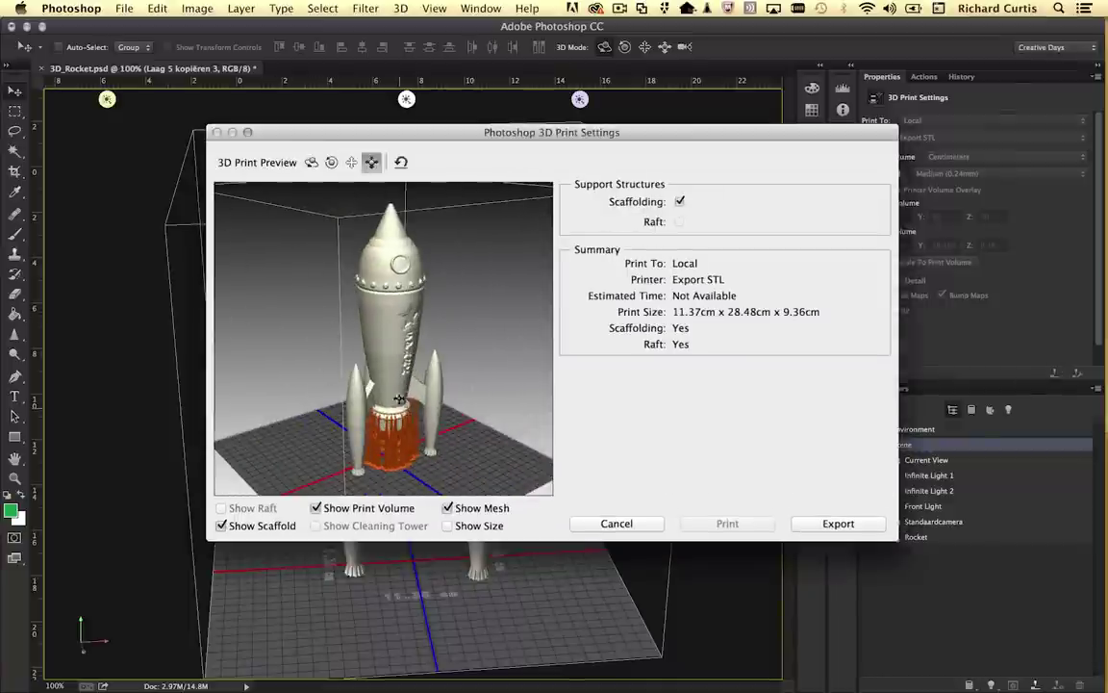
pyautogui.moveTo(398, 398); pyautogui.dragTo(364, 470)
pyautogui.click(351, 162)
pyautogui.moveTo(381, 315); pyautogui.dragTo(454, 409)
pyautogui.click(372, 162)
pyautogui.click(631, 524)
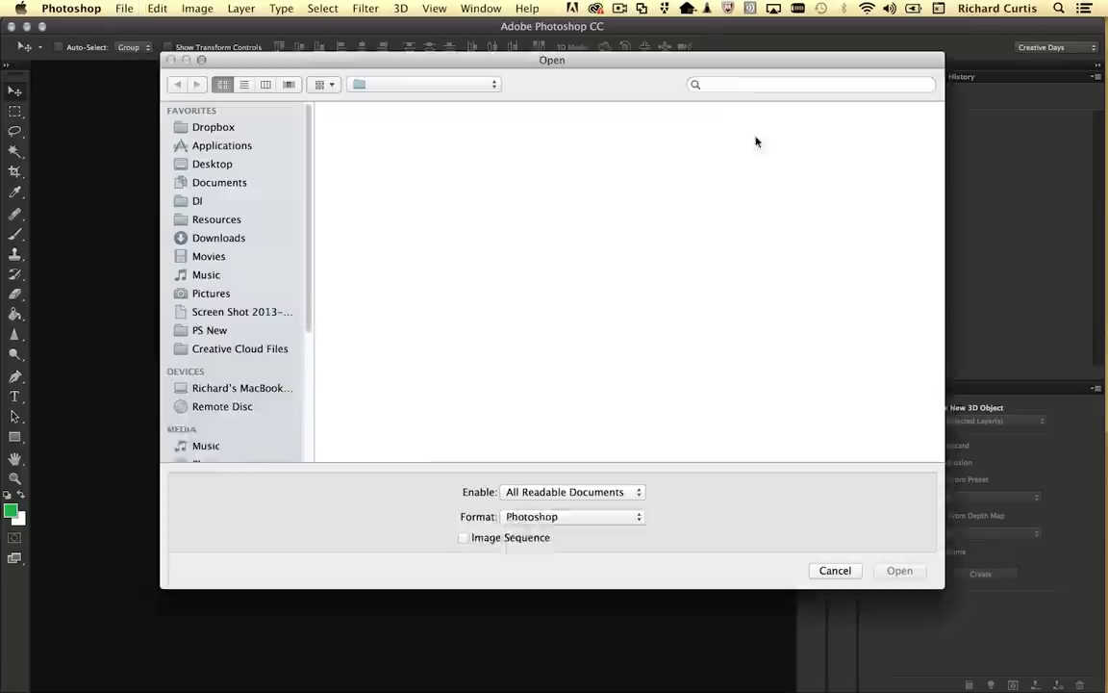
# Open NCC-1701.STL from Starship_Enterprise as a new 3D layer and shift it along Y
pyautogui.doubleClick(472, 394)
pyautogui.click(797, 225)
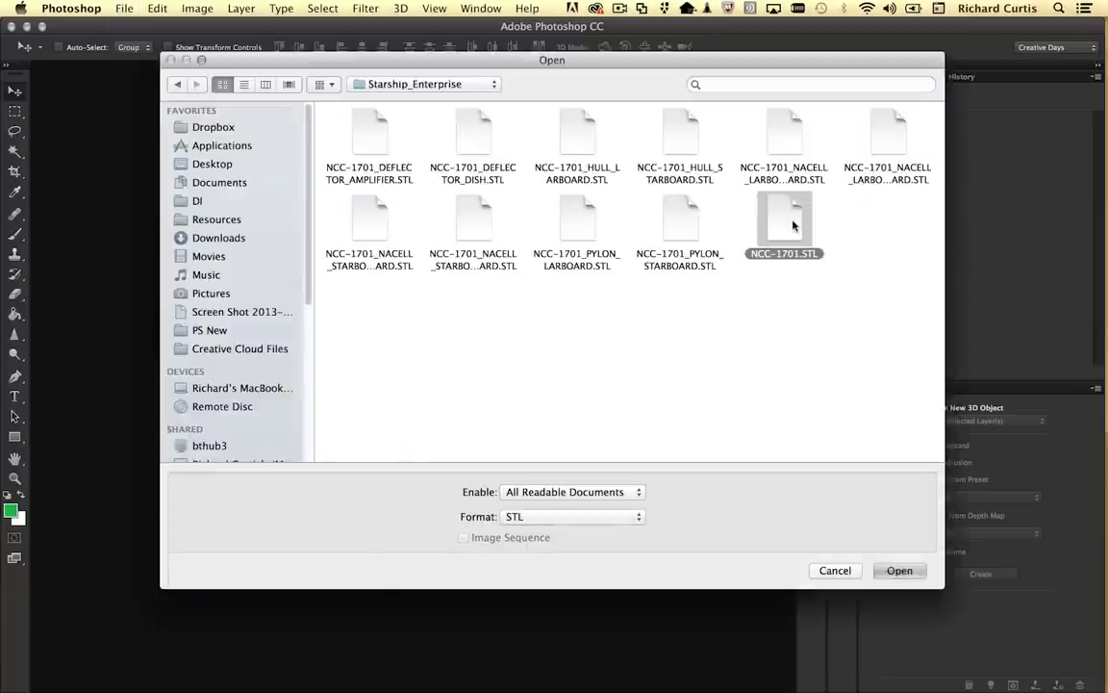
pyautogui.click(899, 570)
pyautogui.press('Return')
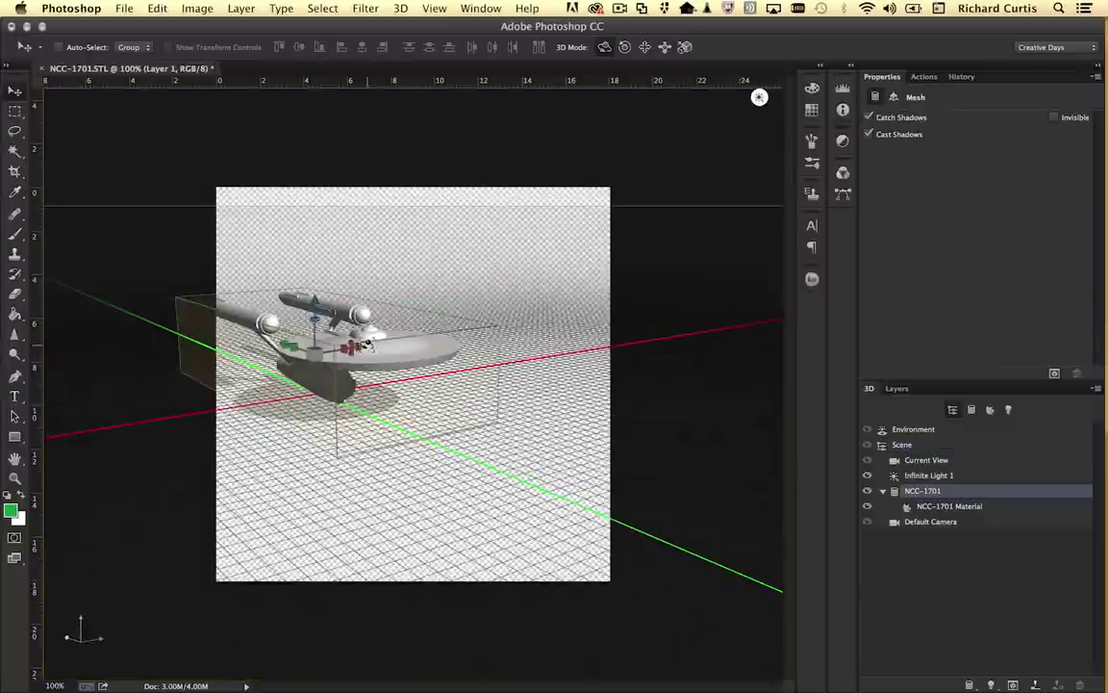
pyautogui.moveTo(397, 381); pyautogui.dragTo(360, 366)
pyautogui.click(400, 8)
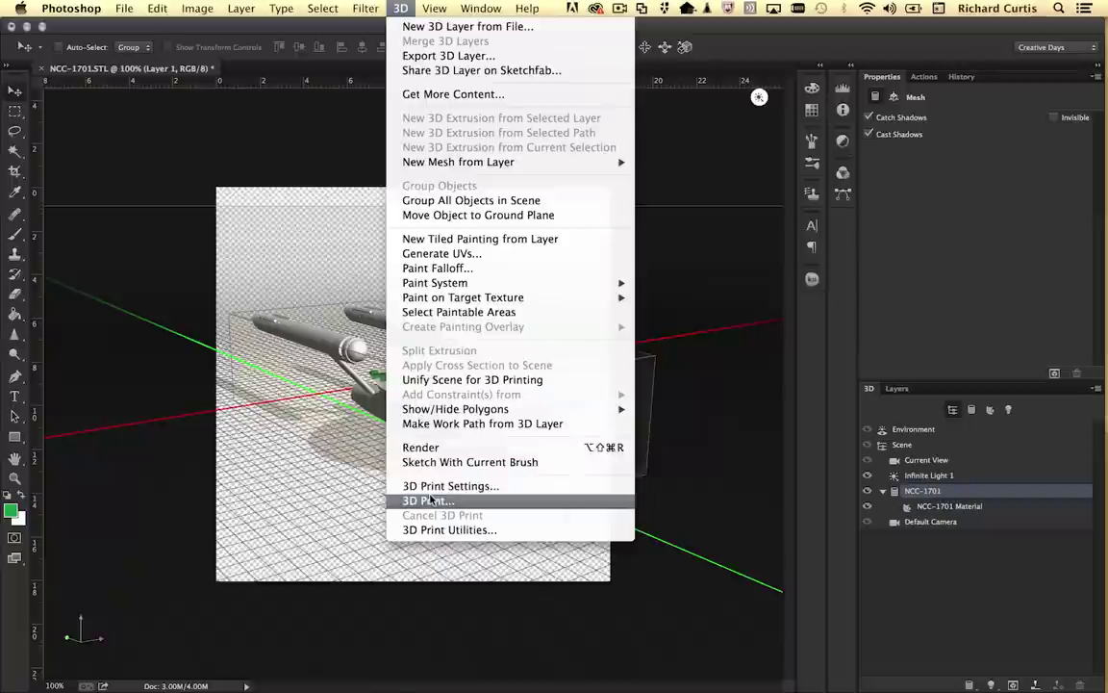
# Preview the starship's MakerBot Replicator 2X print with scaffolding and raft (3h 59m), then cancel
pyautogui.click(478, 501)
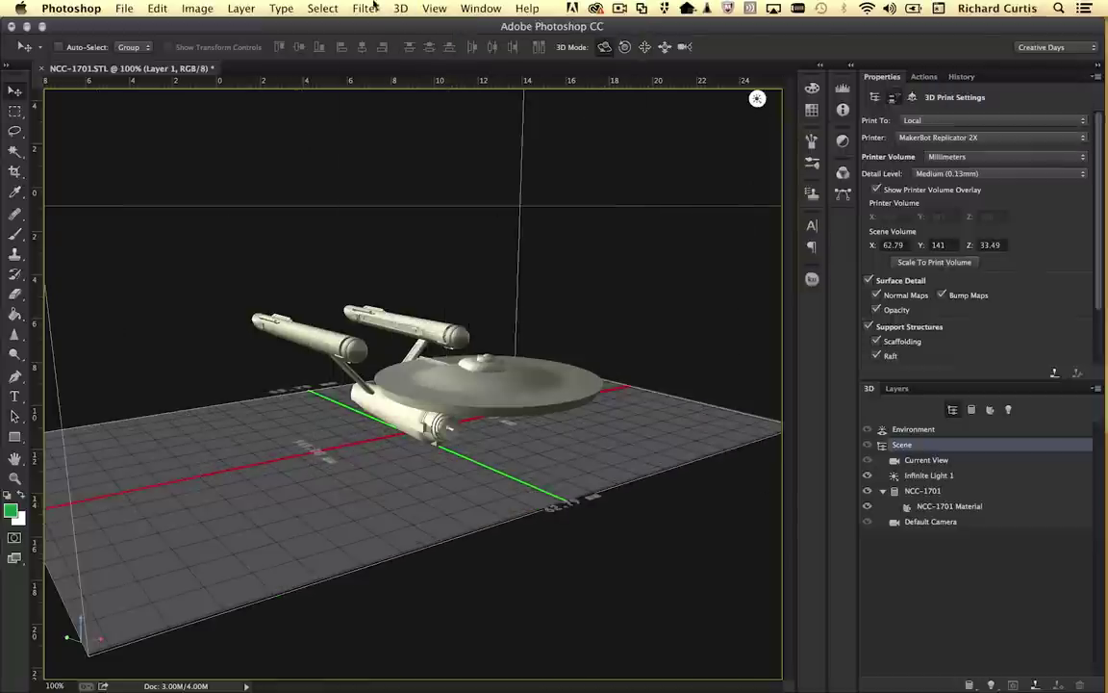
pyautogui.click(401, 8)
pyautogui.click(424, 500)
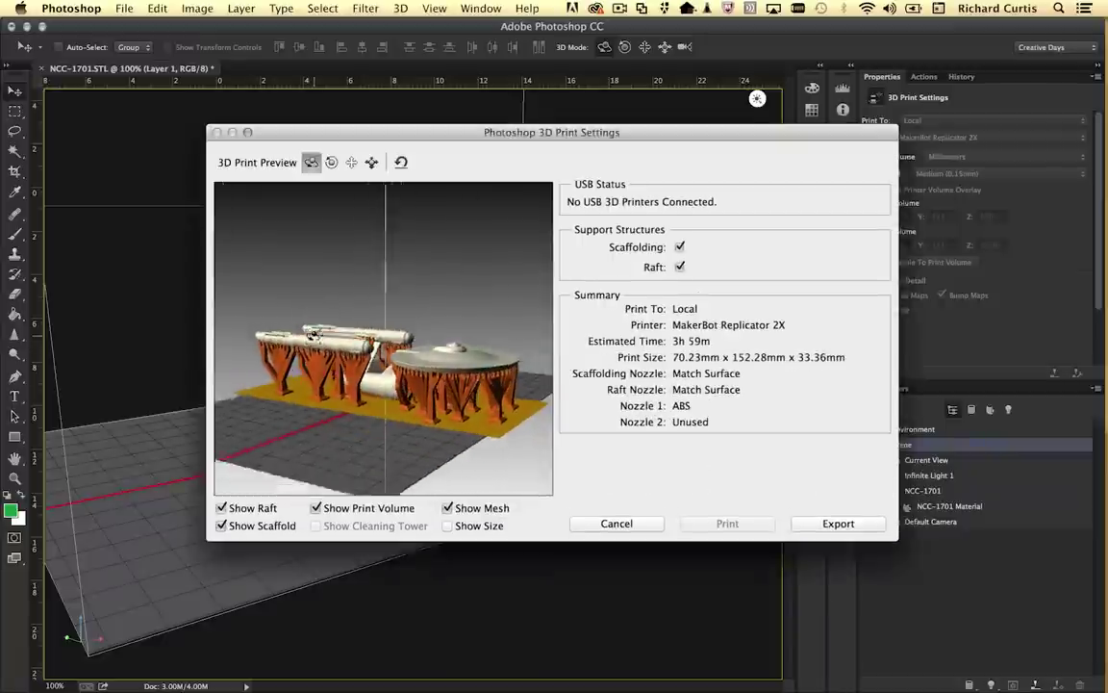
pyautogui.click(311, 161)
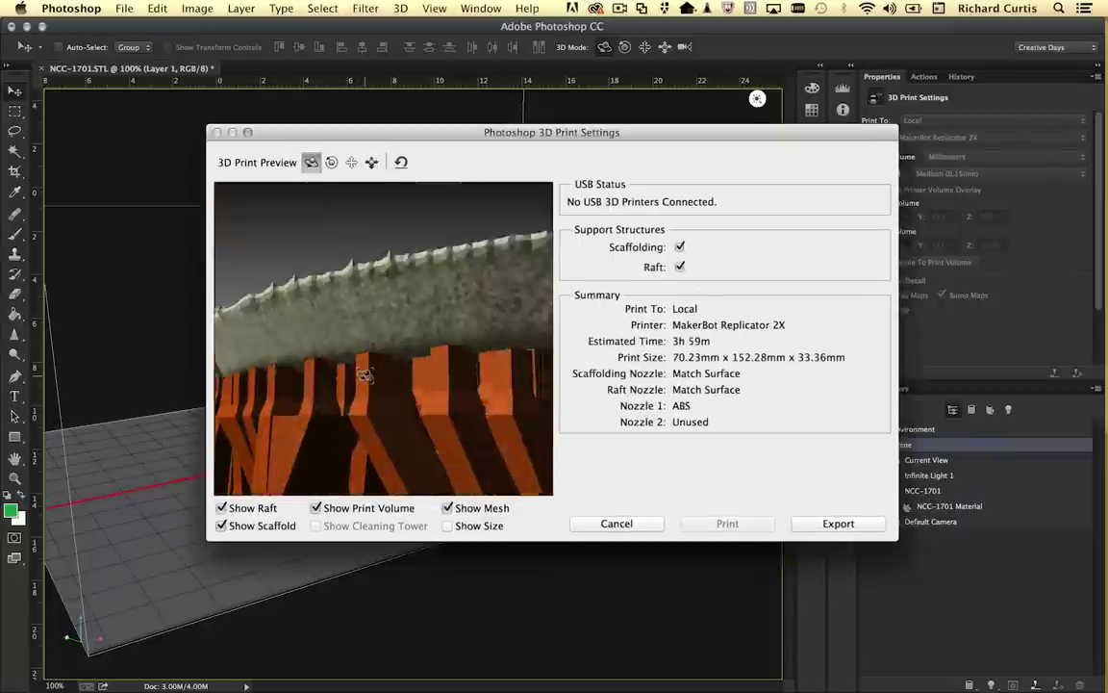
pyautogui.click(620, 523)
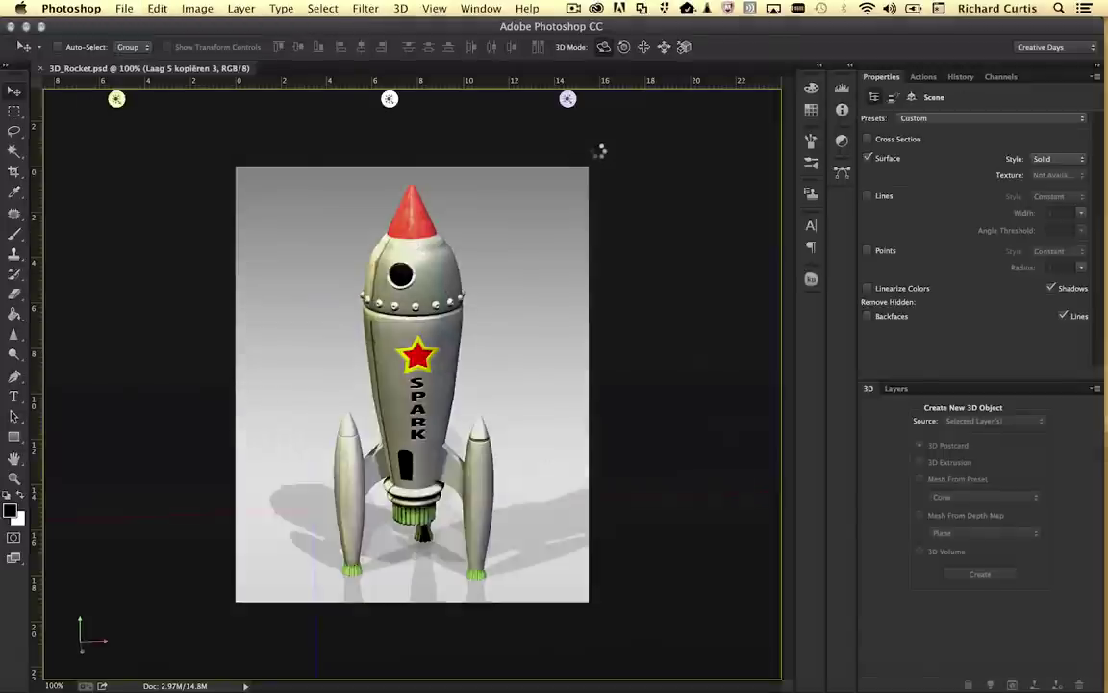
# Send the rocket to Shapeways.com with Full Color Sandstone as the printer material
pyautogui.click(945, 121)
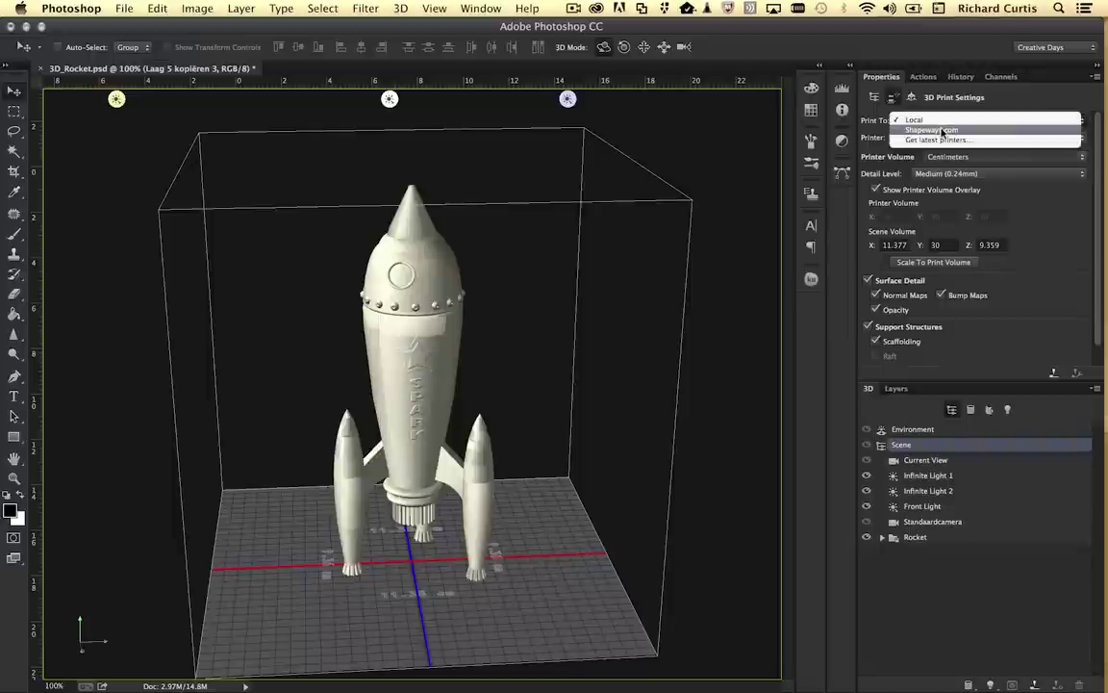
pyautogui.click(933, 119)
pyautogui.click(933, 138)
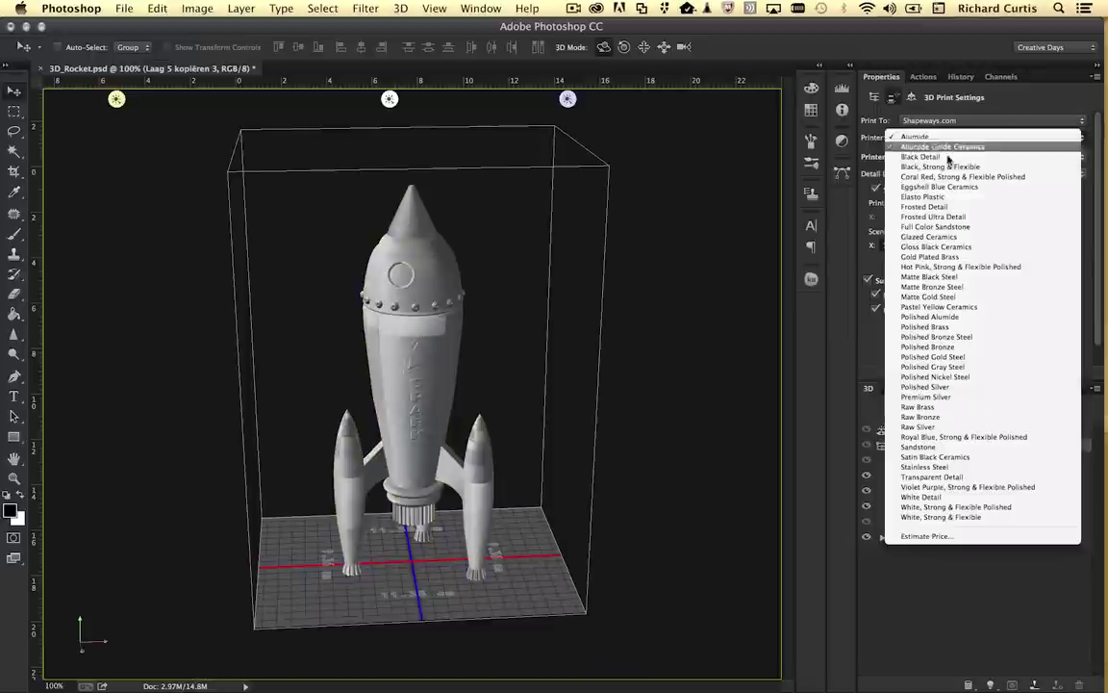
pyautogui.click(950, 231)
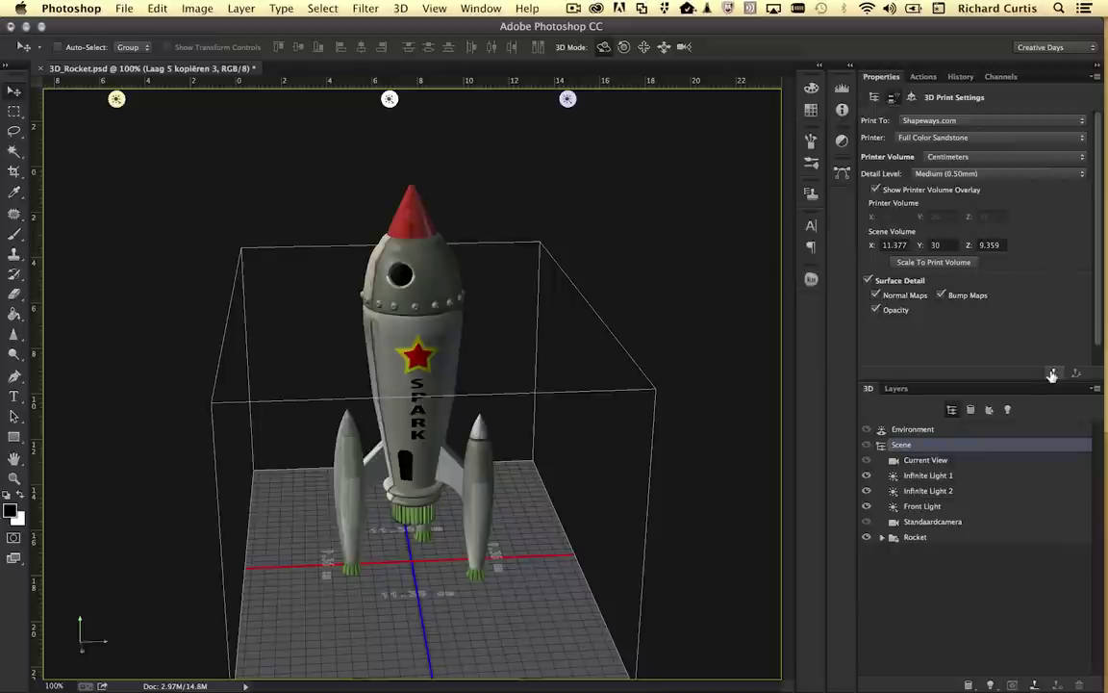
# Scale the rocket to 20 cm tall (7.585 x 20 x 6.239 cm) and start the 3D print preparation
pyautogui.click(934, 262)
pyautogui.click(1059, 374)
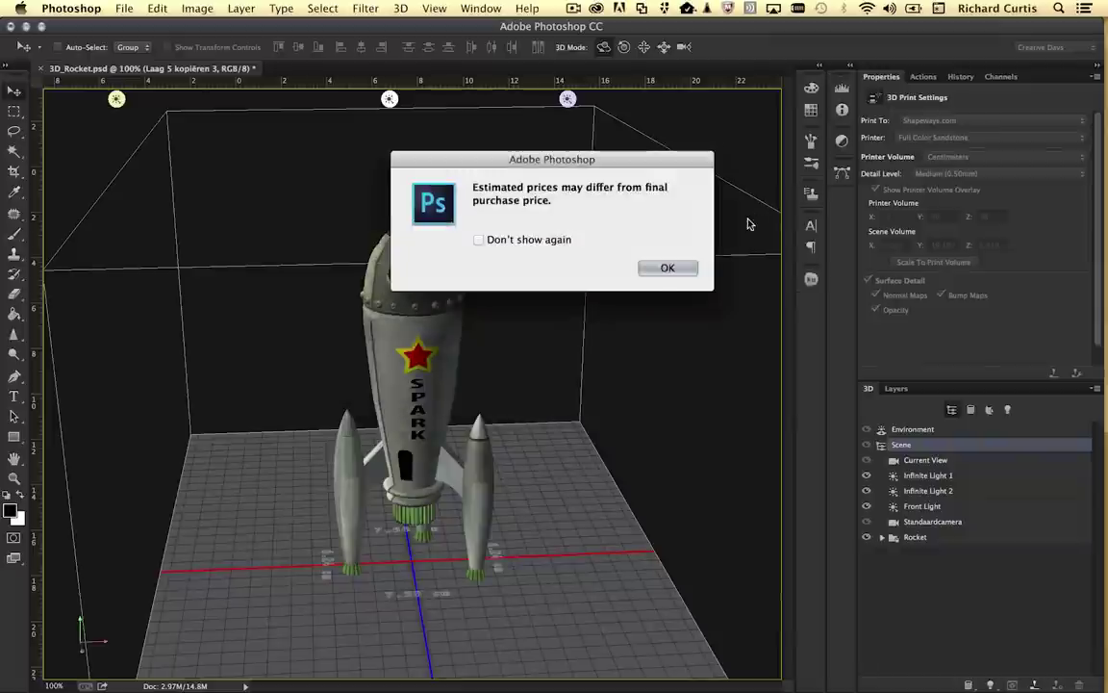
# Dismiss the price alert and enlarge the preview to review the $154.48 USD sandstone estimate
pyautogui.click(657, 270)
pyautogui.moveTo(968, 442); pyautogui.dragTo(978, 575)
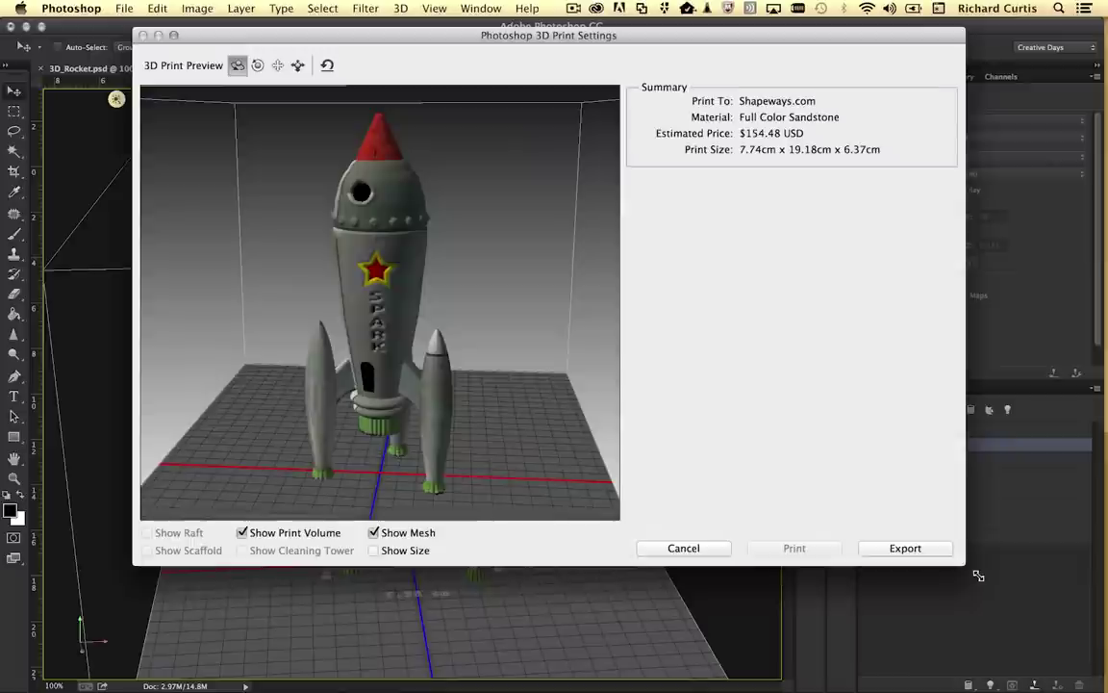
pyautogui.moveTo(979, 575); pyautogui.dragTo(979, 576)
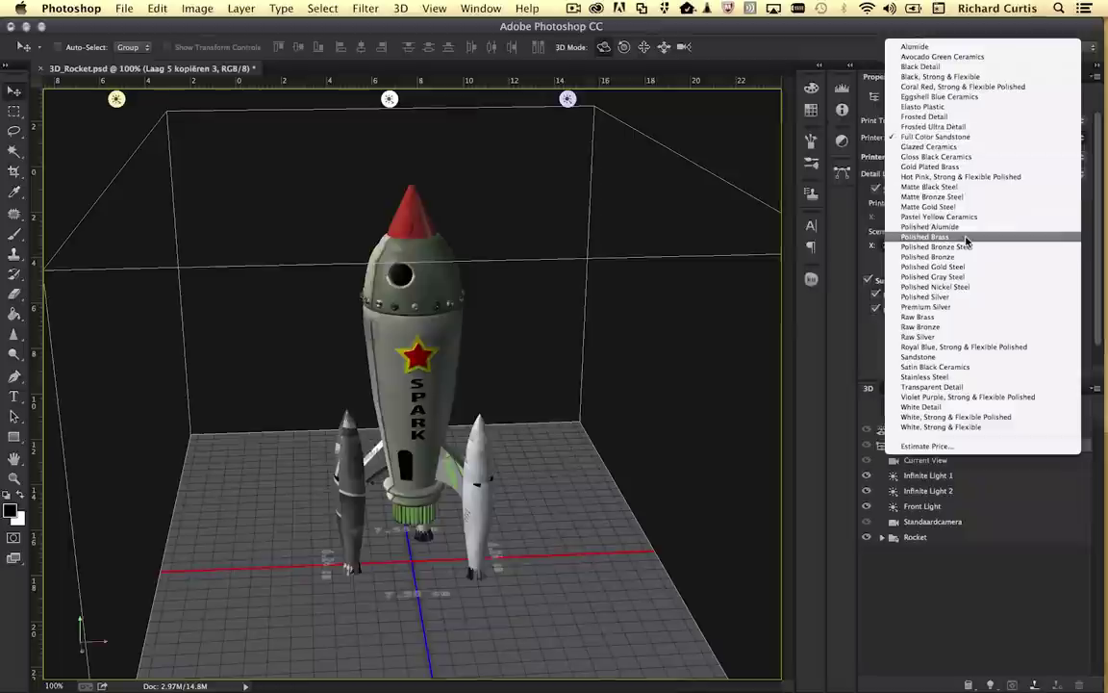
# Switch the rocket's Shapeways printer material to Polished Brass
pyautogui.click(965, 240)
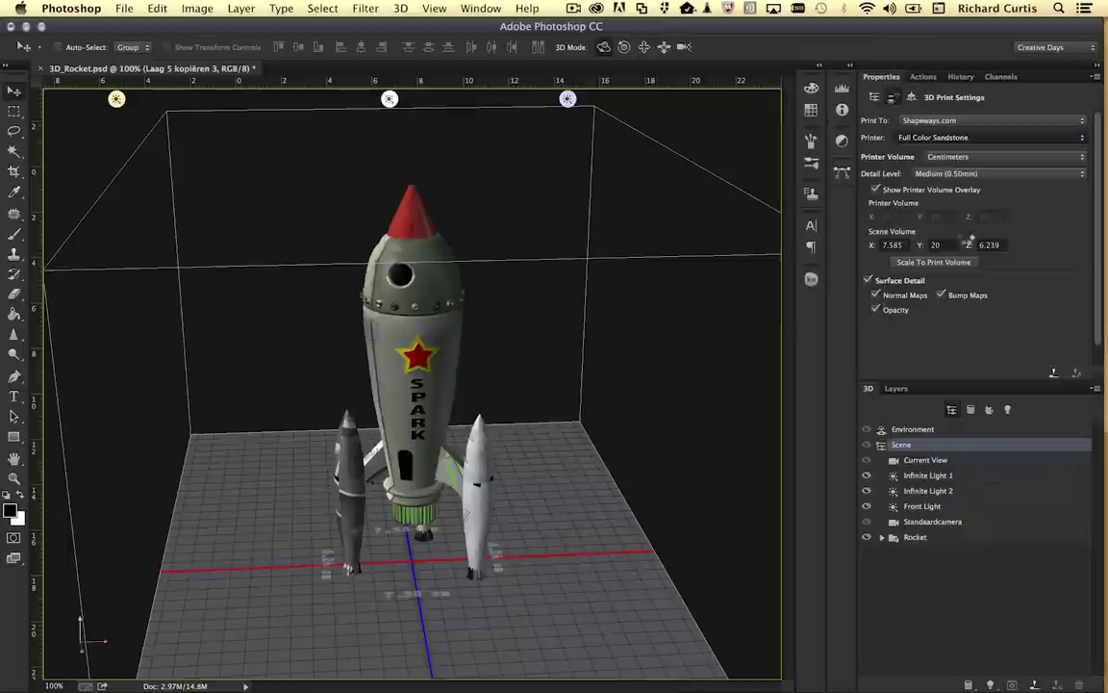
pyautogui.click(929, 263)
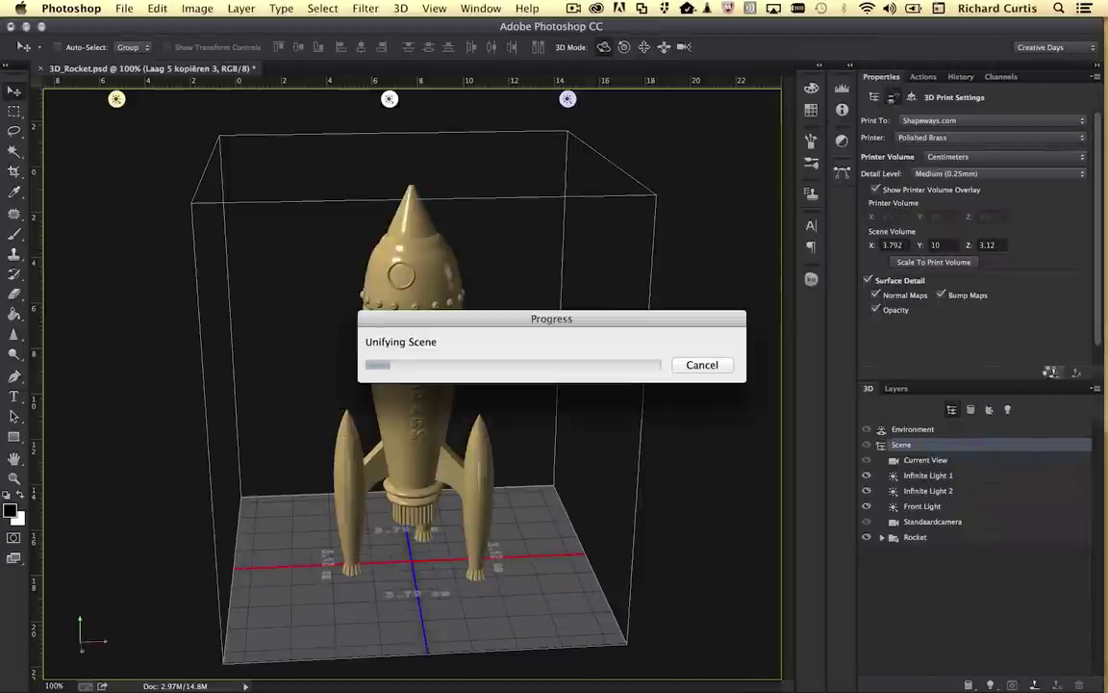